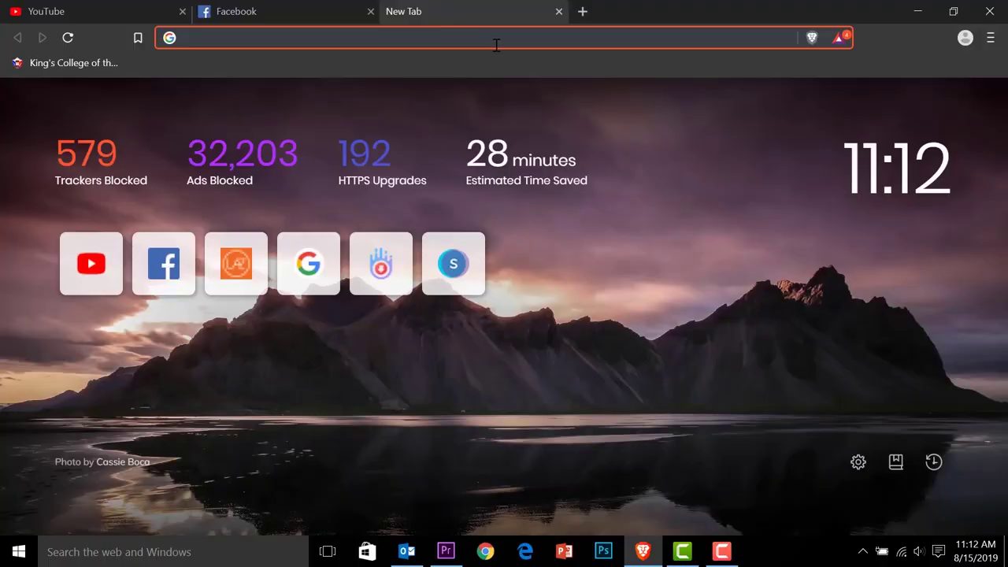
- Open the ispyconnect.com website and go to its iSpy download page
{"action": "type", "text": "ip"}
{"action": "key", "text": "BackSpace"}
{"action": "type", "text": "sy"}
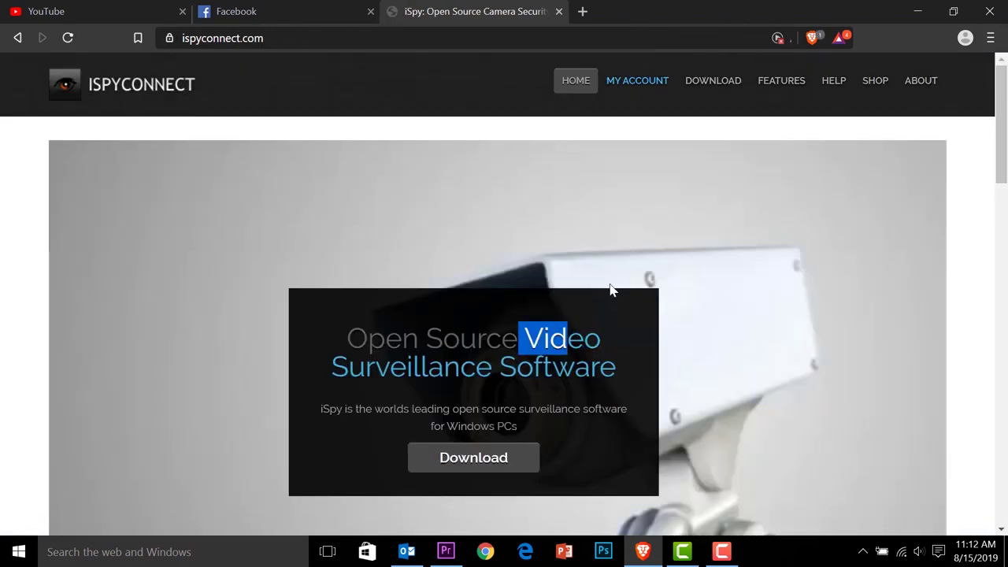
{"action": "scroll", "coordinate": [599, 315], "scroll_direction": "down", "scroll_amount": 2}
{"action": "left_click", "coordinate": [488, 298]}
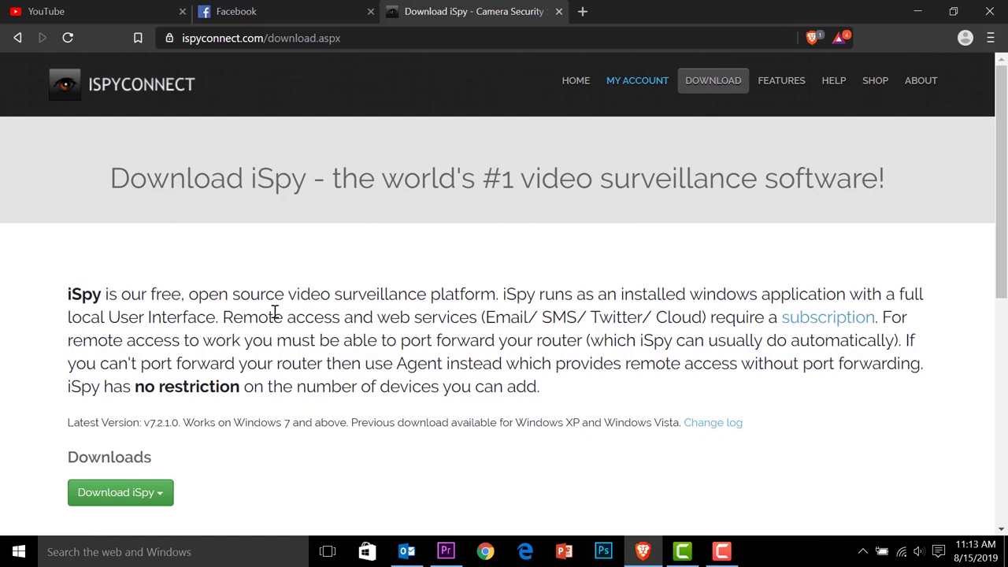
- Review the remote access subscription note, and download iSpy 64 bit (v7.2.1.0) as the ZIP archive iSpy64_7_2_1_0
{"action": "left_click_drag", "start_coordinate": [302, 317], "coordinate": [877, 317]}
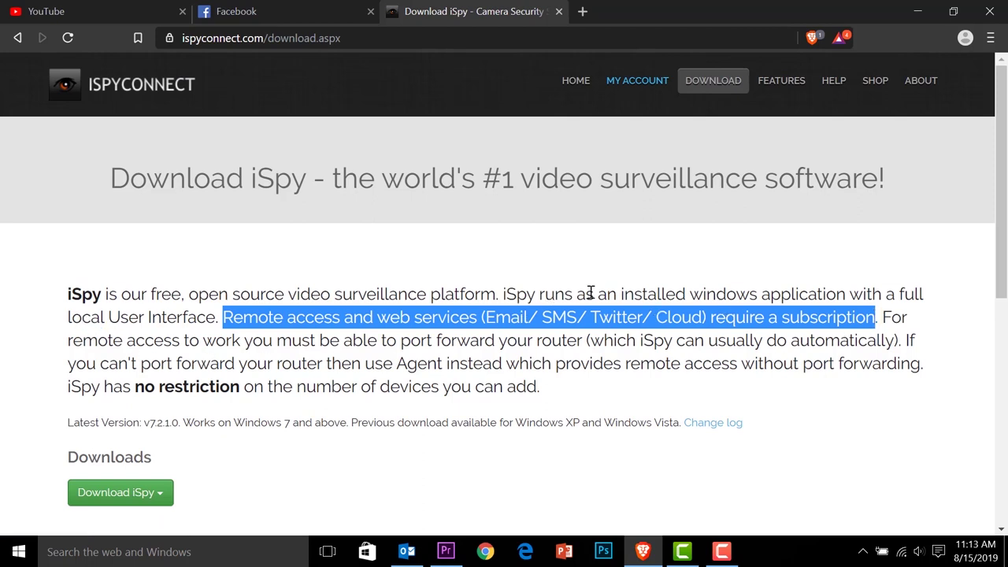
{"action": "left_click", "coordinate": [602, 394]}
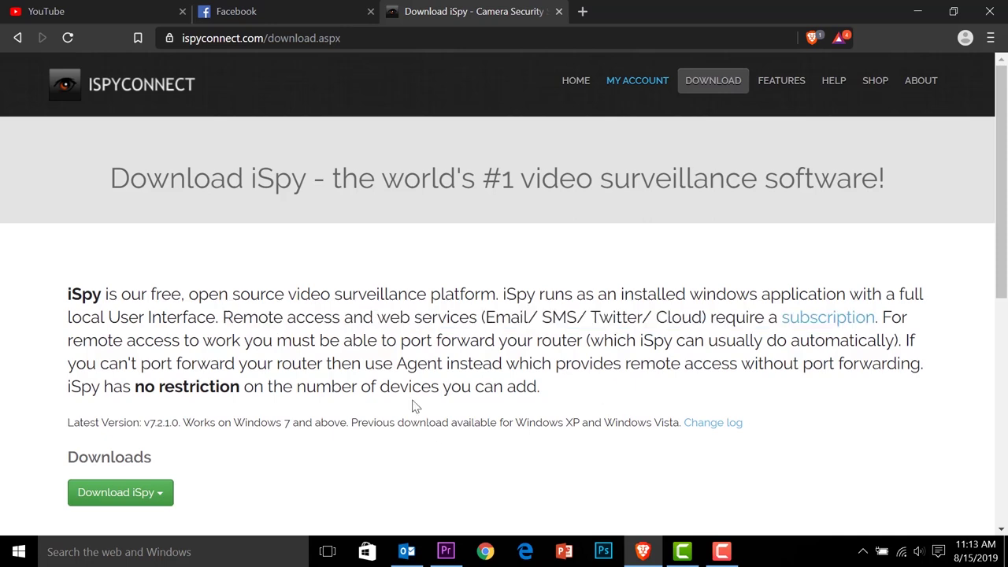
{"action": "scroll", "coordinate": [413, 400], "scroll_direction": "down", "scroll_amount": 2}
{"action": "left_click", "coordinate": [123, 340]}
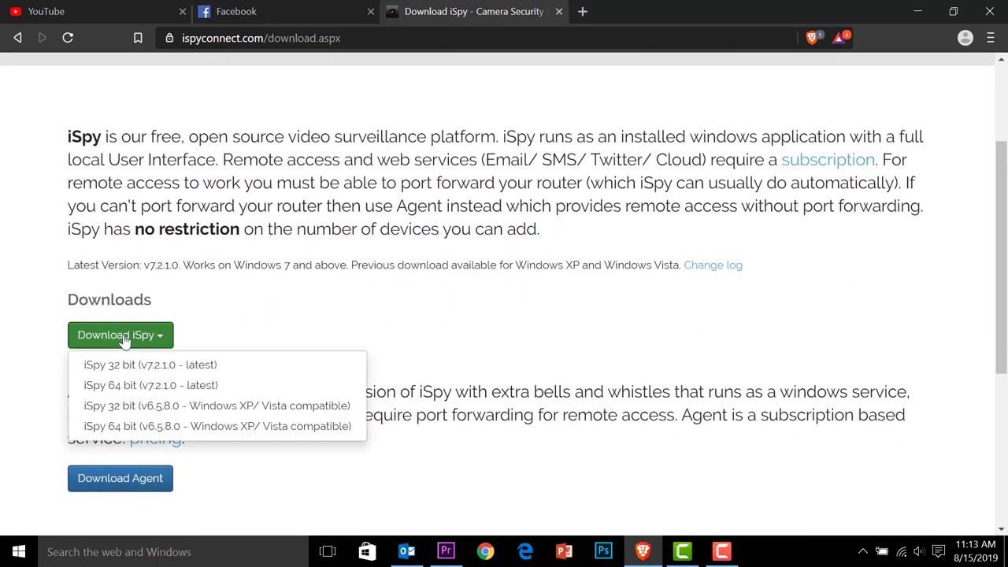
{"action": "left_click", "coordinate": [167, 388]}
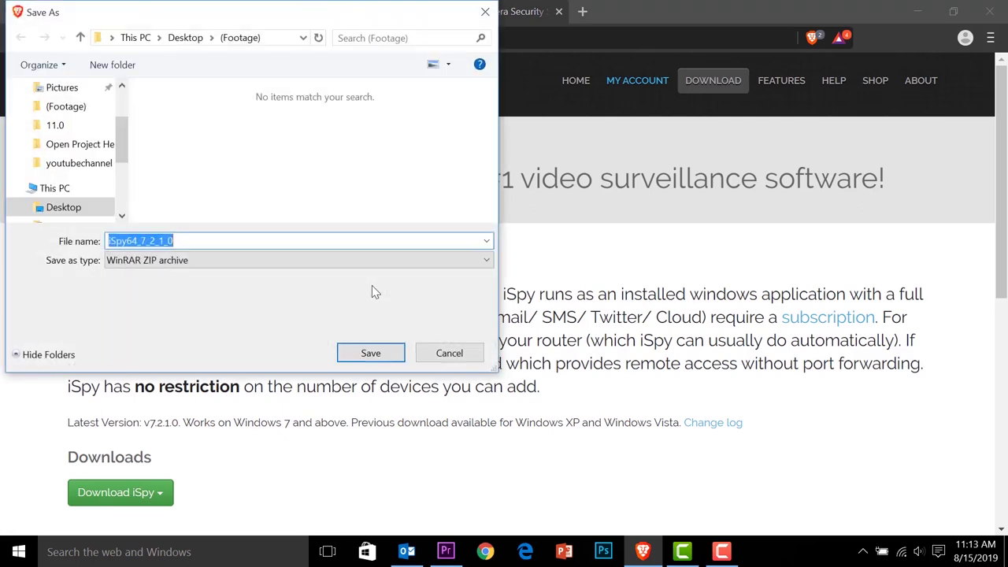
{"action": "left_click", "coordinate": [215, 264]}
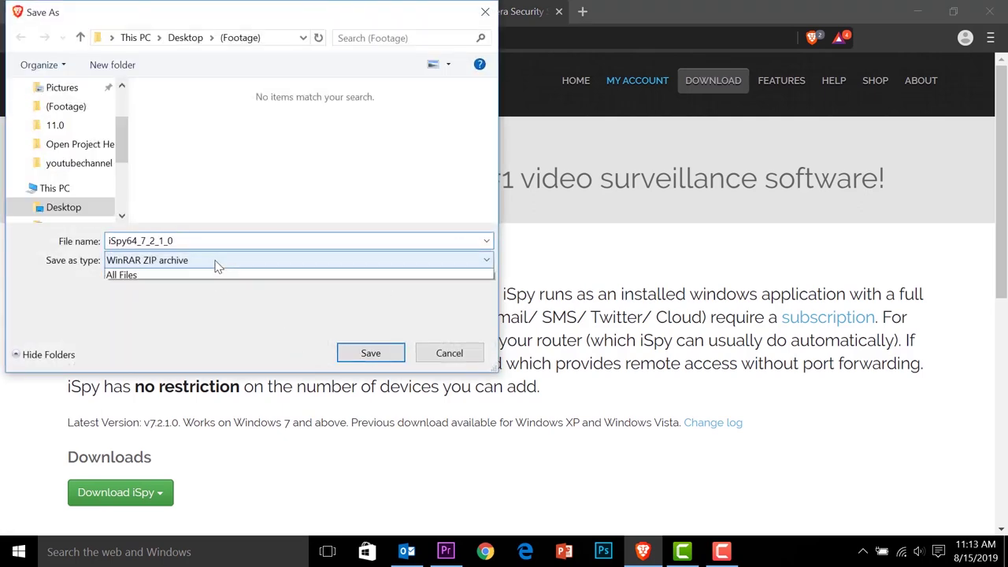
{"action": "left_click", "coordinate": [218, 264]}
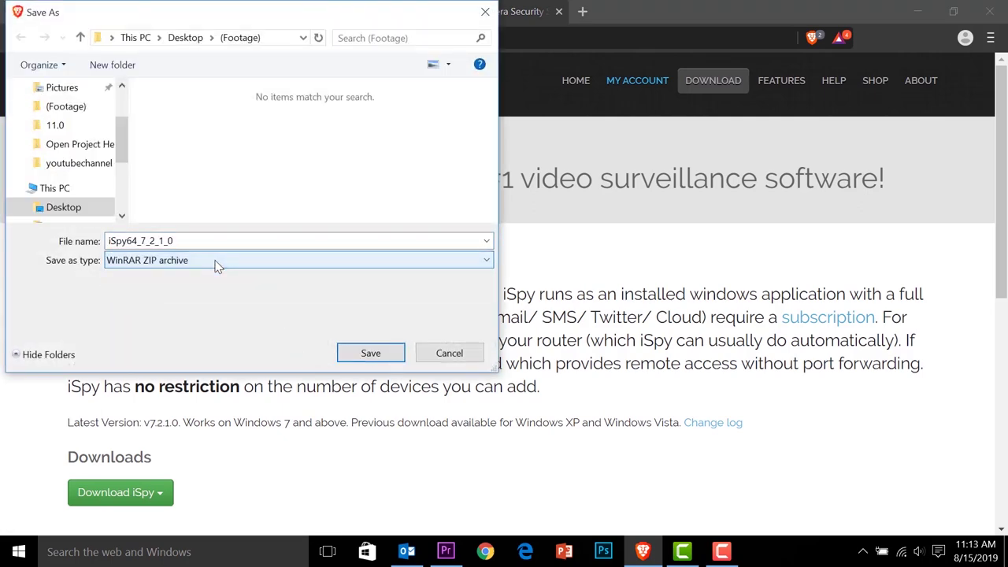
{"action": "left_click", "coordinate": [378, 353]}
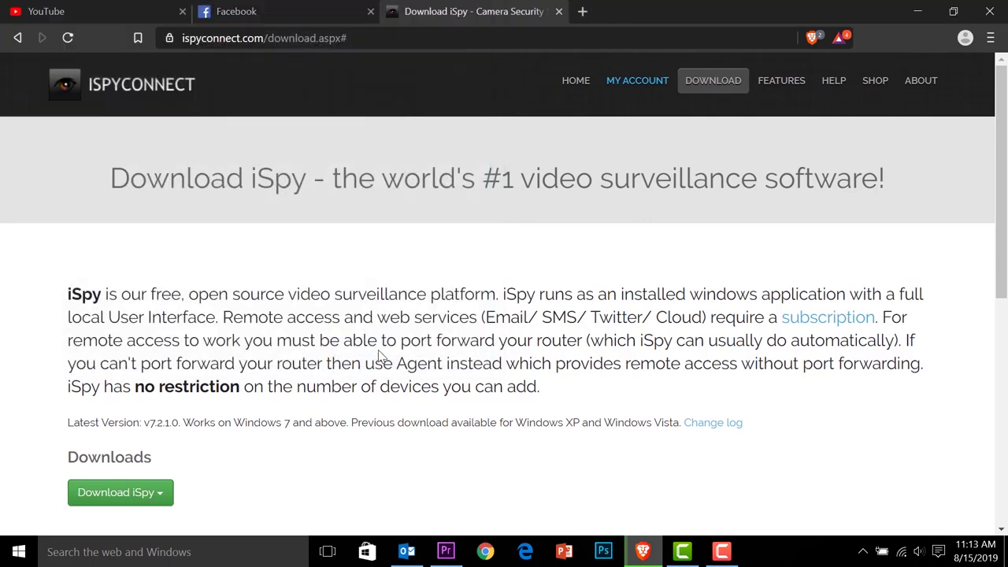
- Save the older iSpy_6_5_8_0 ZIP archive in the (Footage) folder on the desktop
{"action": "scroll", "coordinate": [296, 340], "scroll_direction": "down", "scroll_amount": 1}
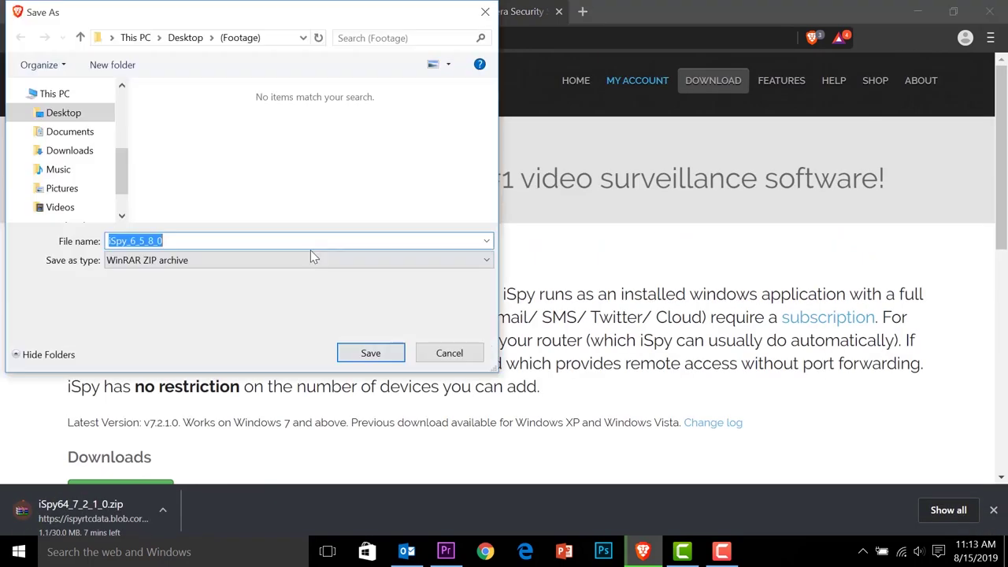
{"action": "key", "text": "Return"}
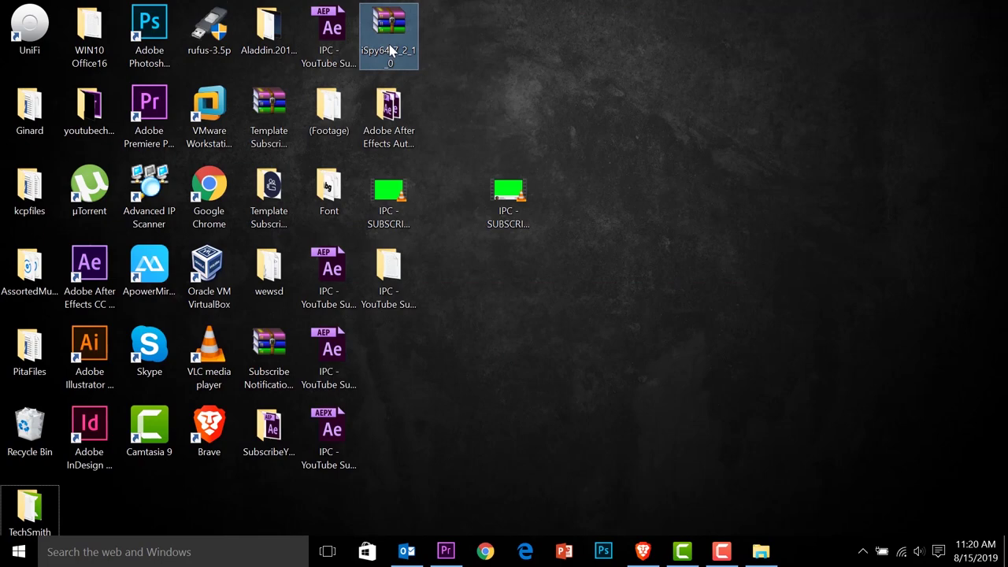
- Run iSpySetup.exe from the iSpy64_7_2_1_0 archive on the desktop, and install iSpy with the license terms accepted
{"action": "double_click", "coordinate": [398, 29]}
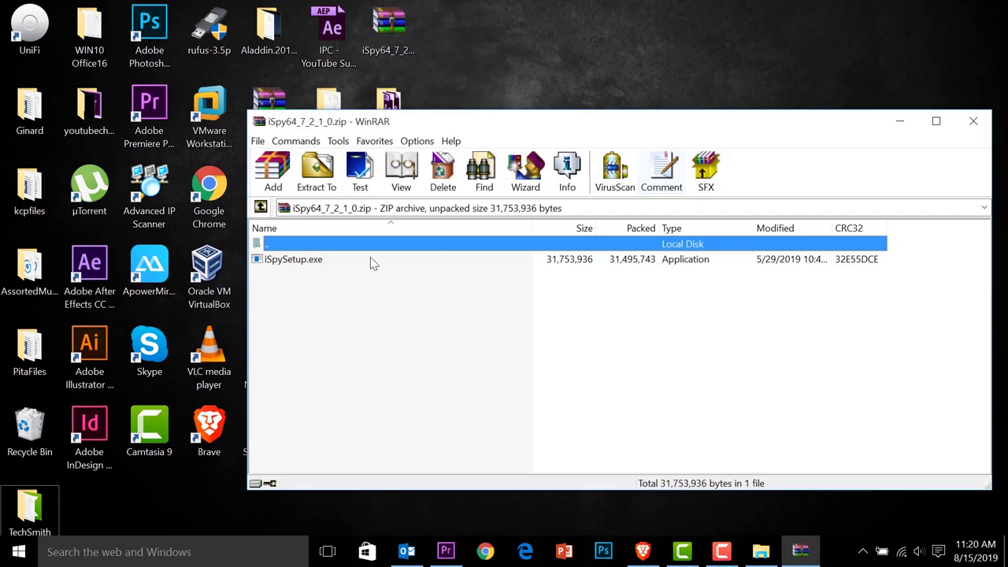
{"action": "double_click", "coordinate": [318, 263]}
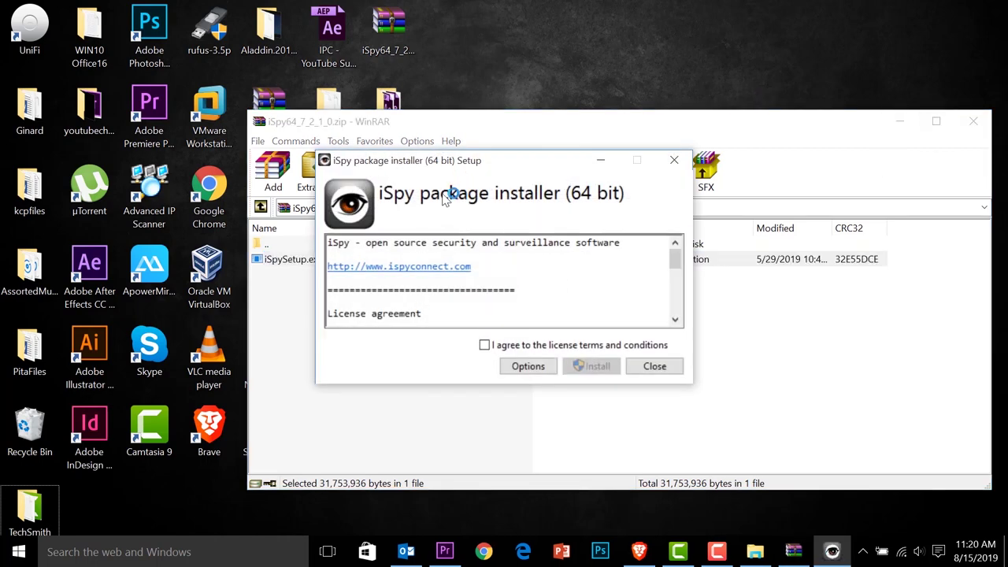
{"action": "left_click", "coordinate": [540, 345]}
{"action": "left_click", "coordinate": [591, 365]}
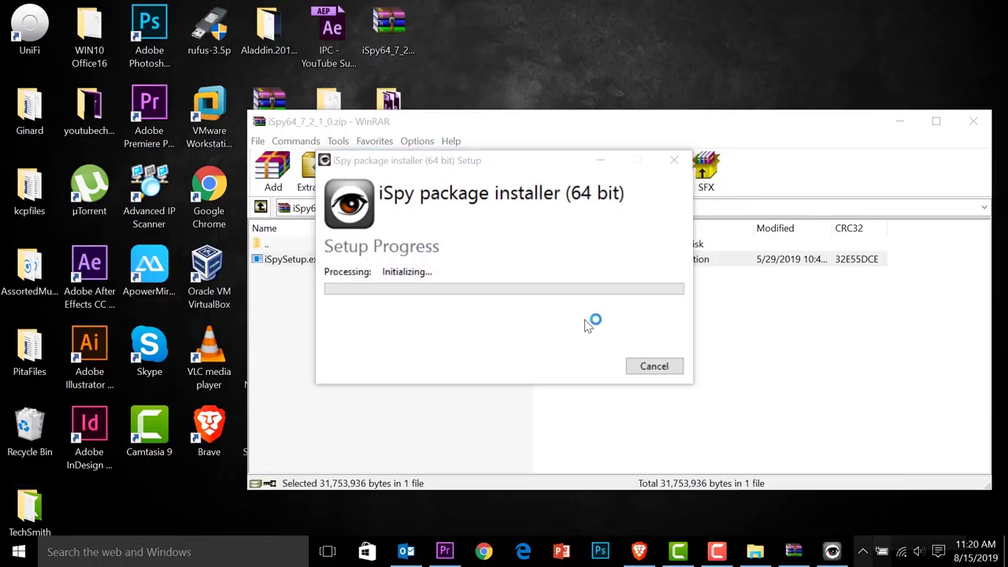
{"action": "left_click", "coordinate": [864, 551]}
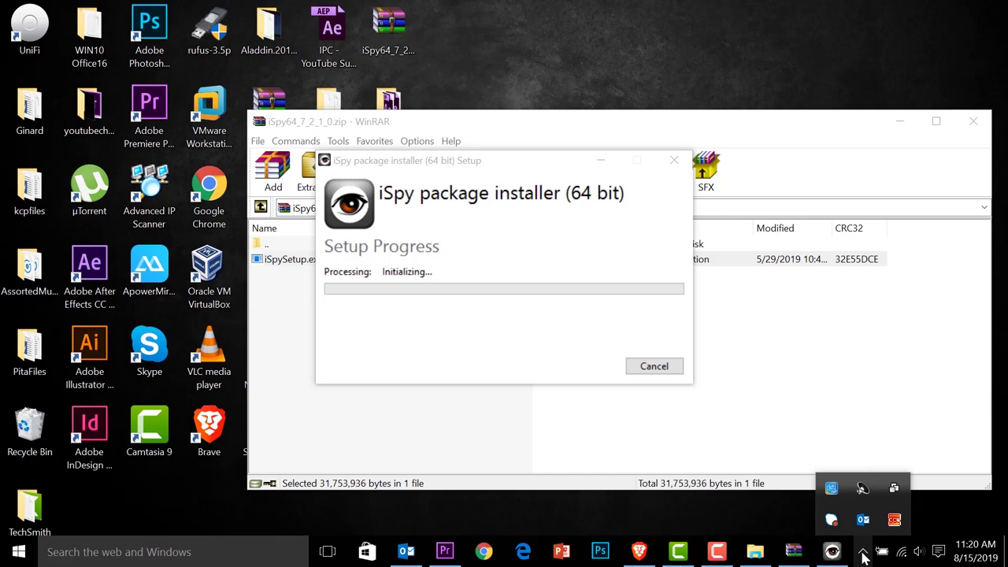
{"action": "left_click", "coordinate": [717, 552]}
{"action": "mouse_move", "coordinate": [718, 557]}
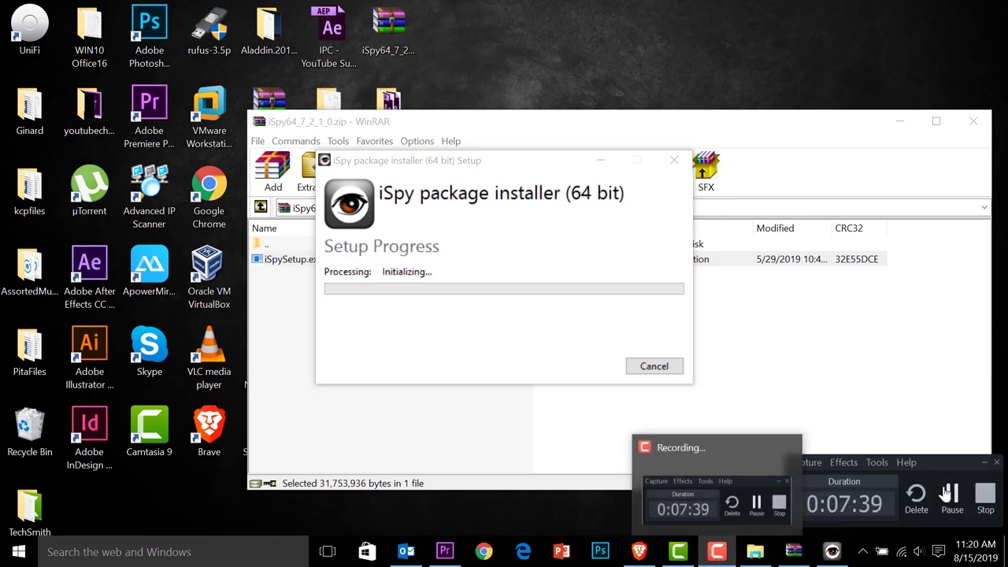
{"action": "left_click", "coordinate": [984, 462]}
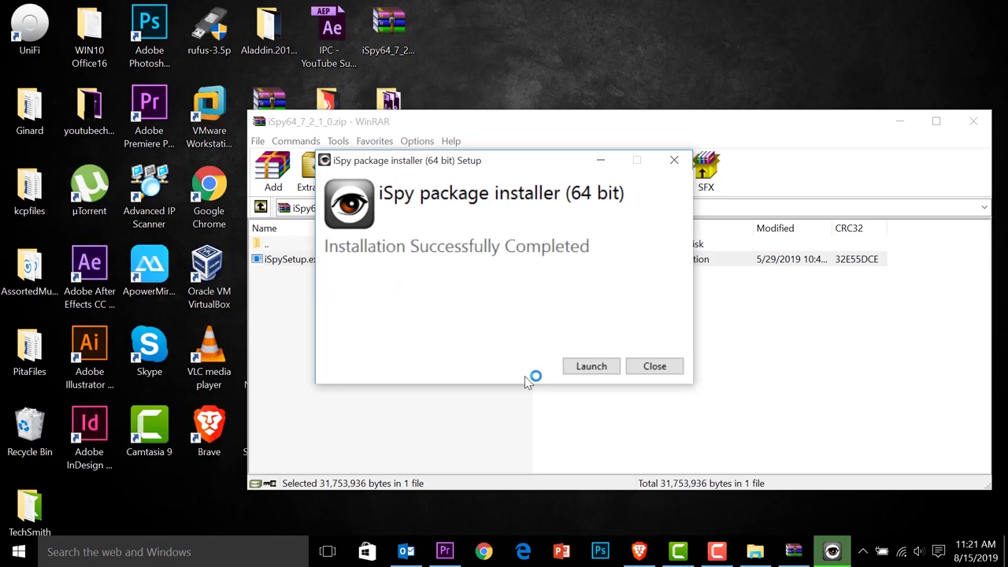
- Launch iSpy and get through its startup windows, allowing private networks in the Windows Firewall alert
{"action": "left_click", "coordinate": [597, 367]}
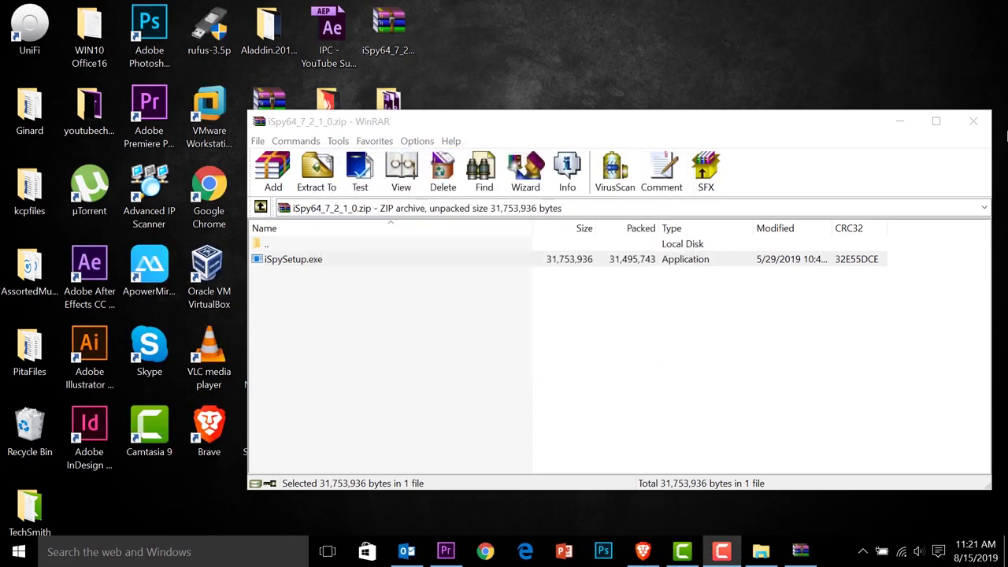
{"action": "left_click", "coordinate": [975, 122]}
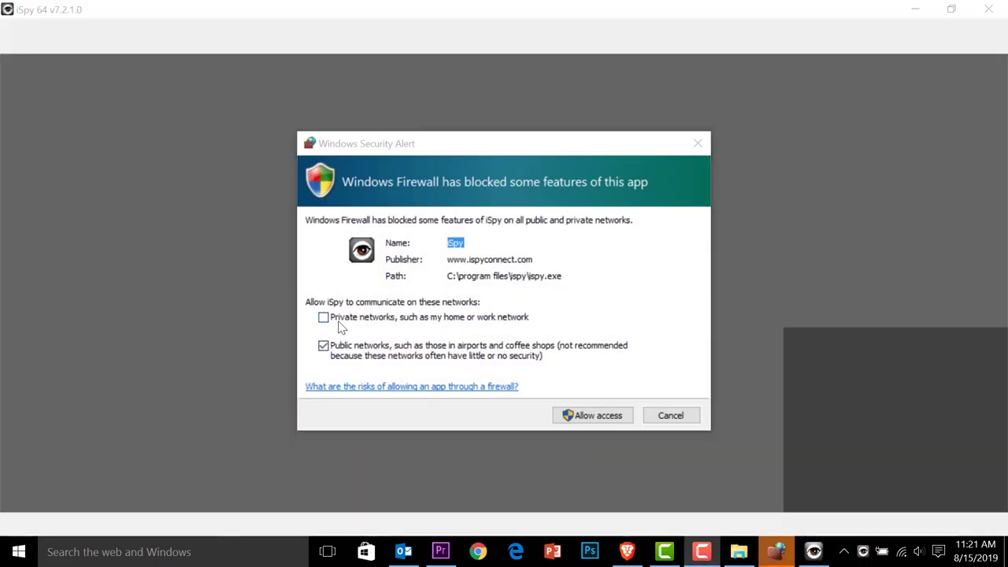
{"action": "left_click", "coordinate": [323, 317]}
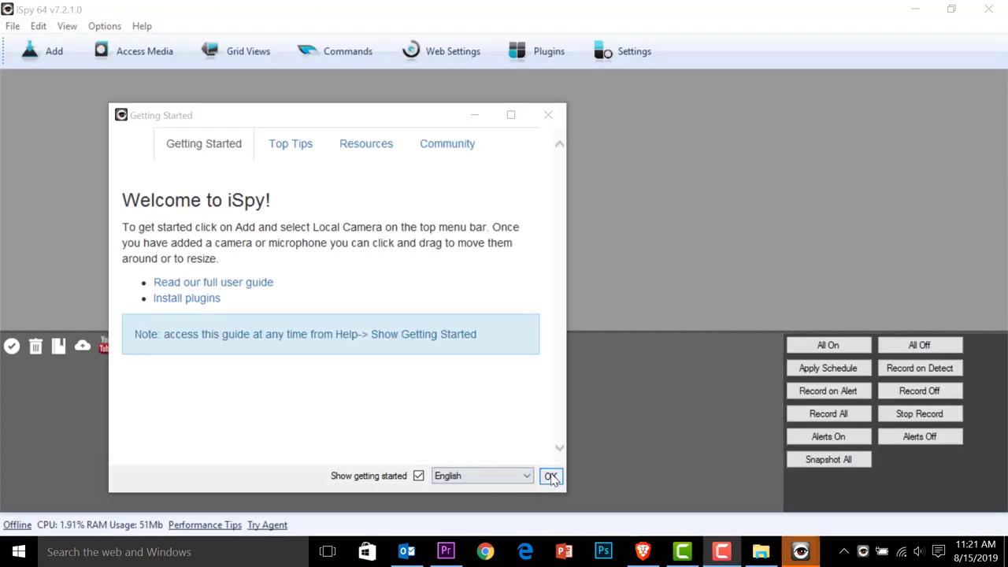
{"action": "left_click", "coordinate": [550, 475]}
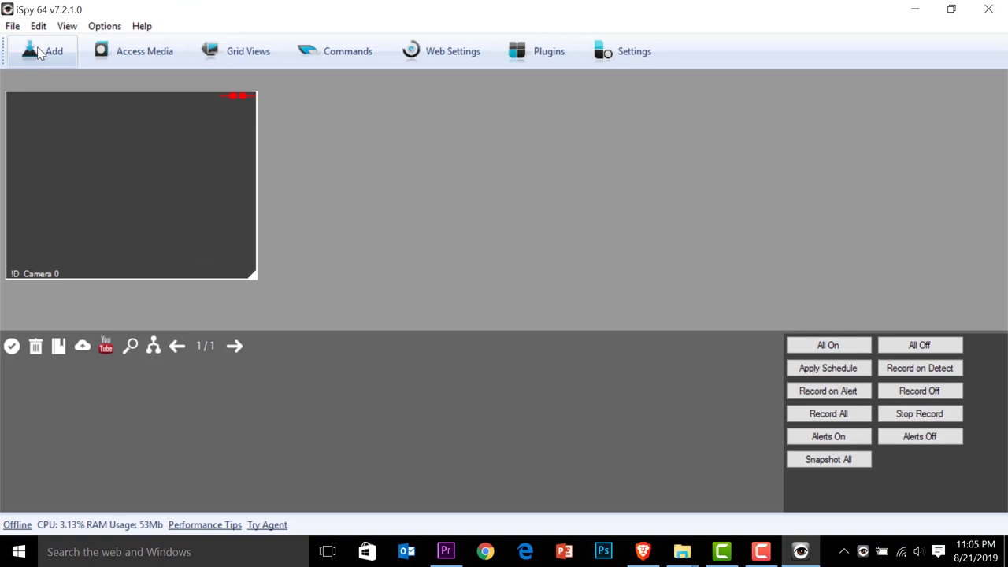
- Add a local camera that uses the Microsoft LifeCam HD video device at 320 x 240 resolution
{"action": "left_click", "coordinate": [44, 52]}
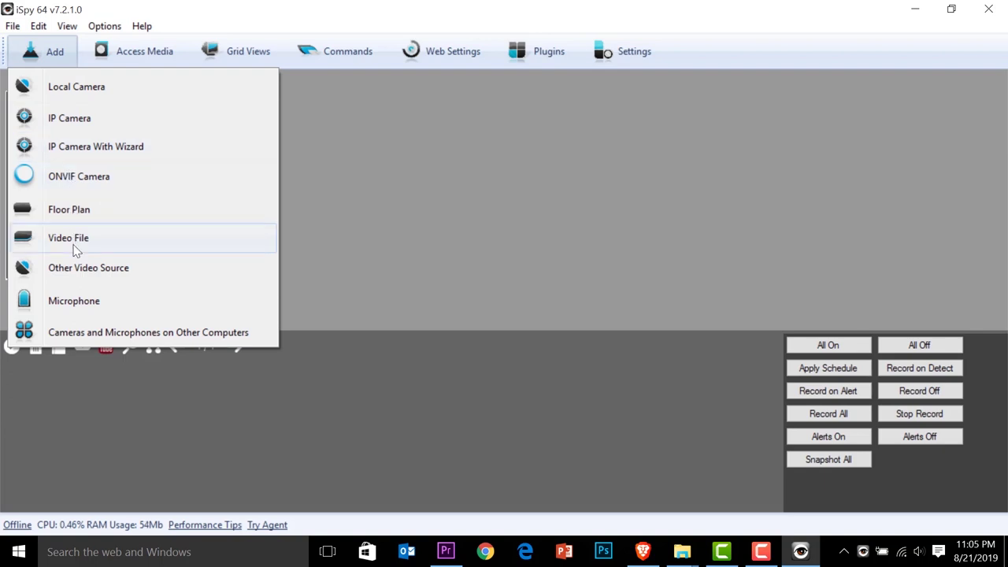
{"action": "left_click", "coordinate": [76, 88]}
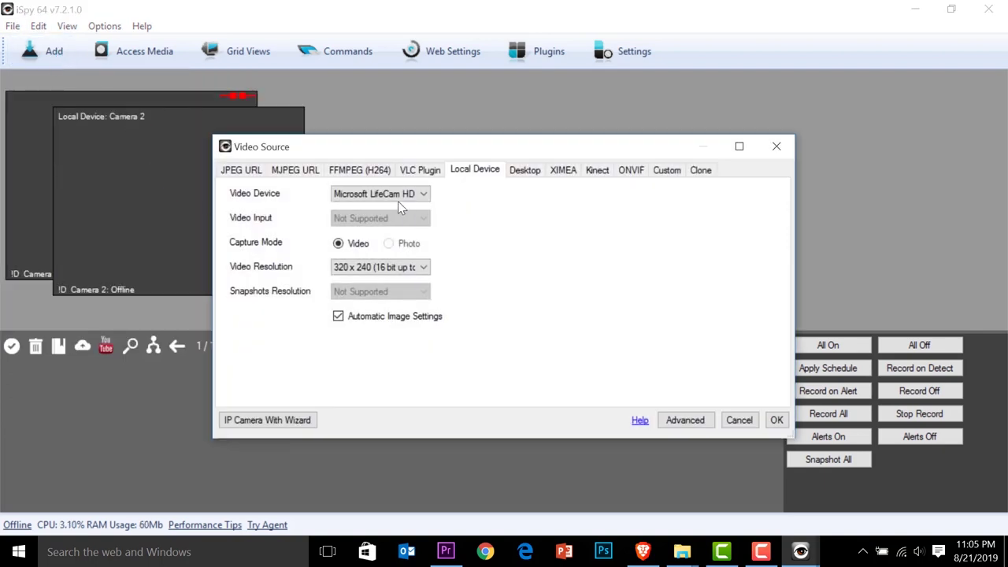
{"action": "left_click", "coordinate": [398, 198]}
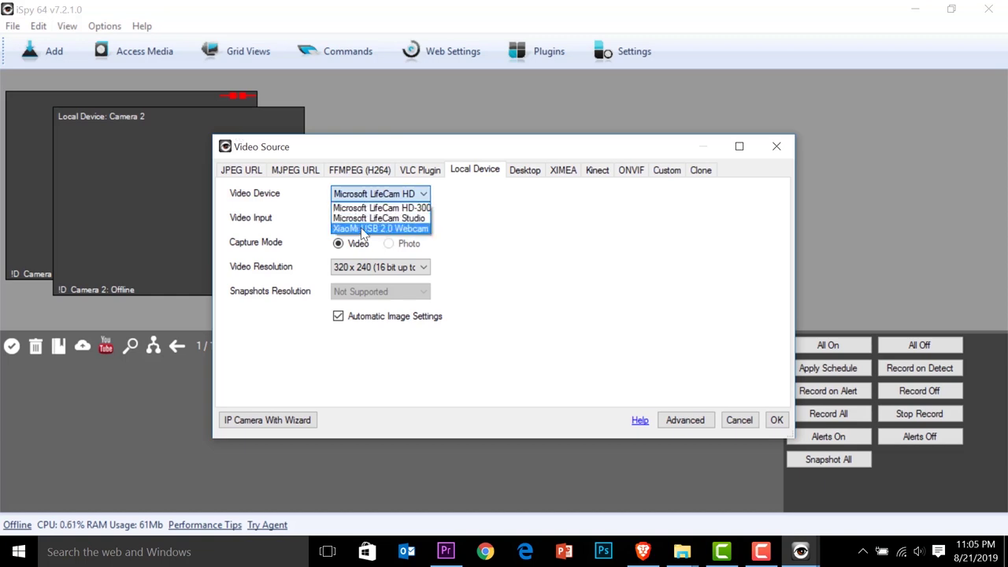
{"action": "left_click", "coordinate": [241, 141]}
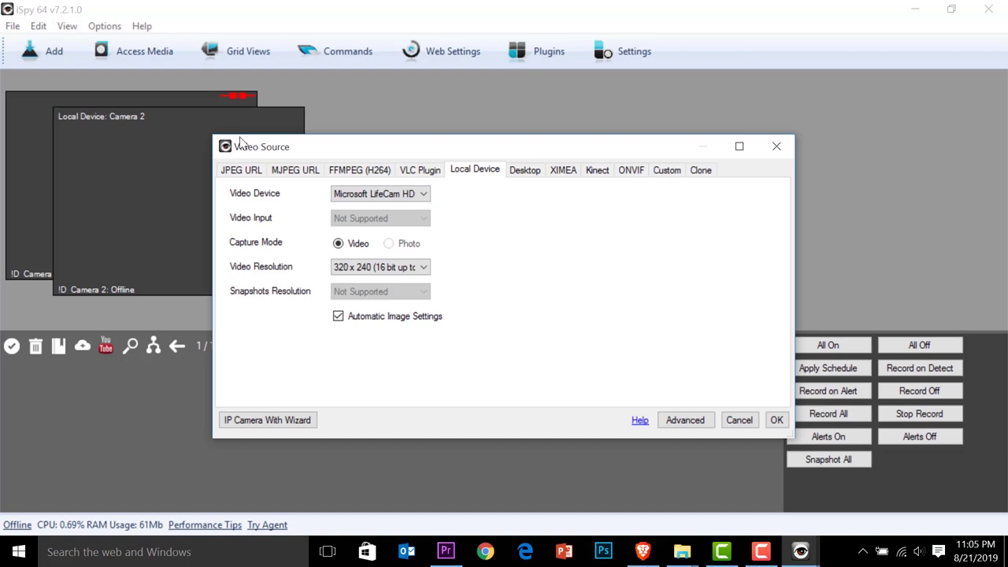
{"action": "left_click", "coordinate": [777, 420]}
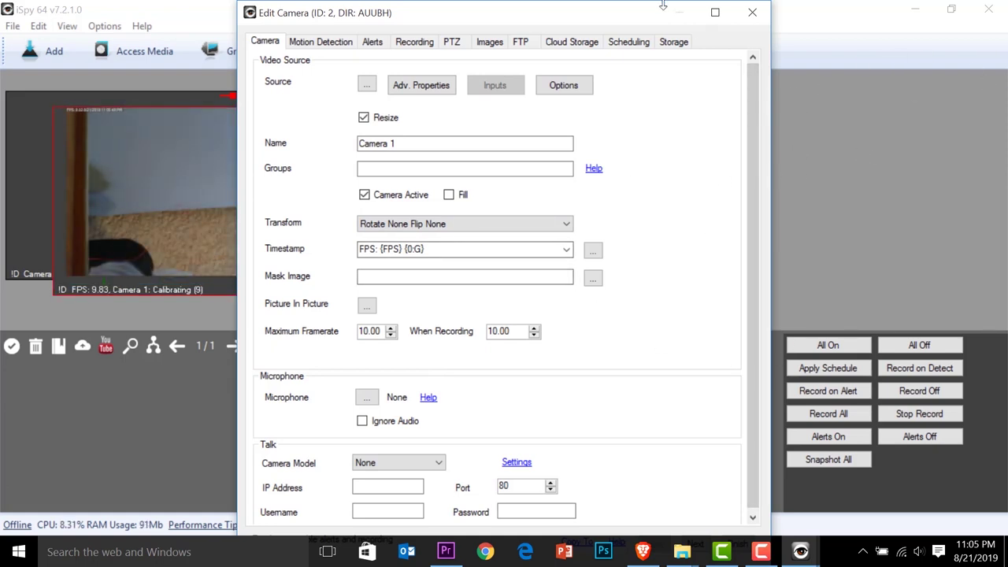
- Move the Edit Camera dialog clear of the live preview and review the motion detection, cloud storage, scheduling and storage settings
{"action": "left_click_drag", "start_coordinate": [625, 4], "coordinate": [734, 22]}
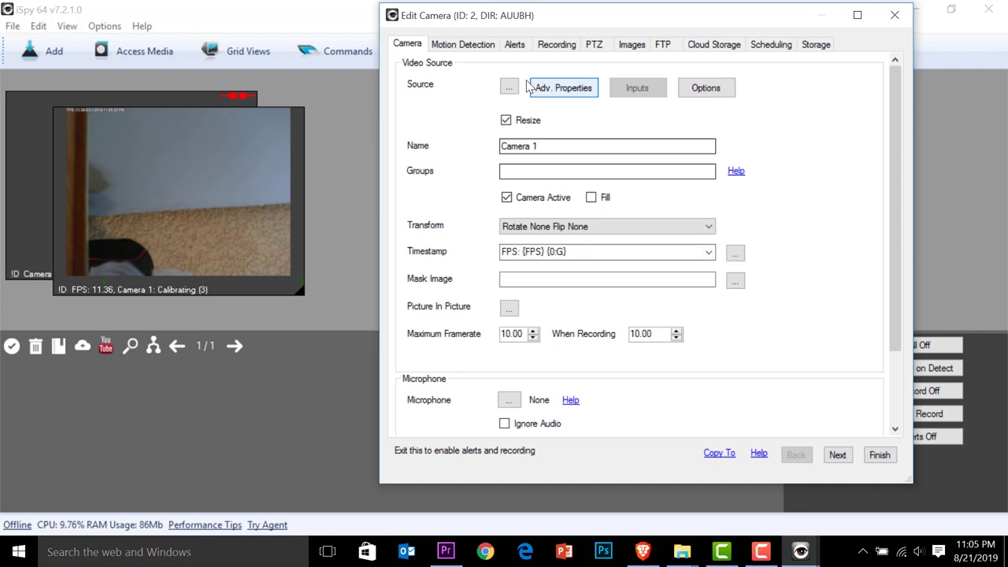
{"action": "left_click", "coordinate": [469, 47]}
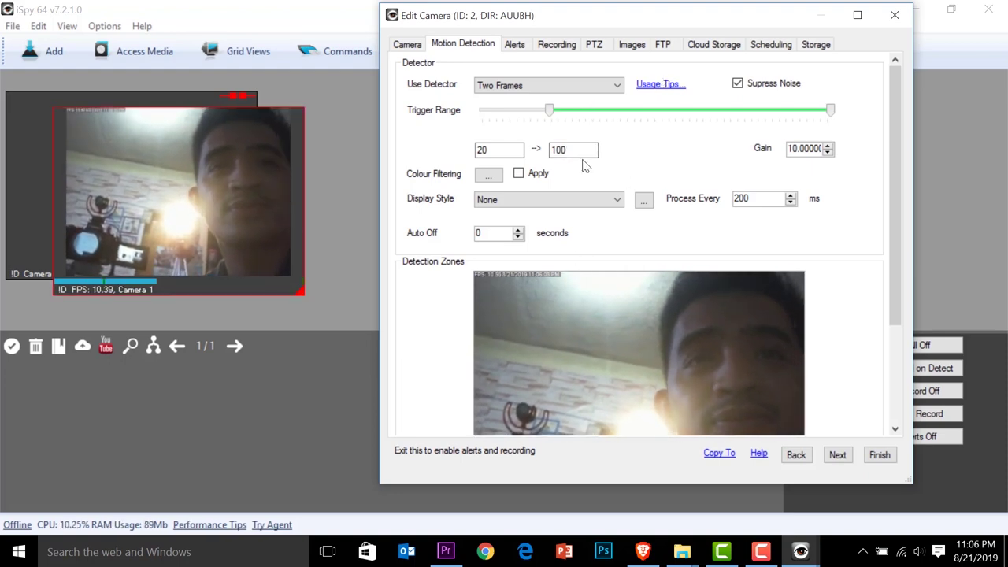
{"action": "left_click", "coordinate": [663, 45]}
{"action": "left_click", "coordinate": [627, 45]}
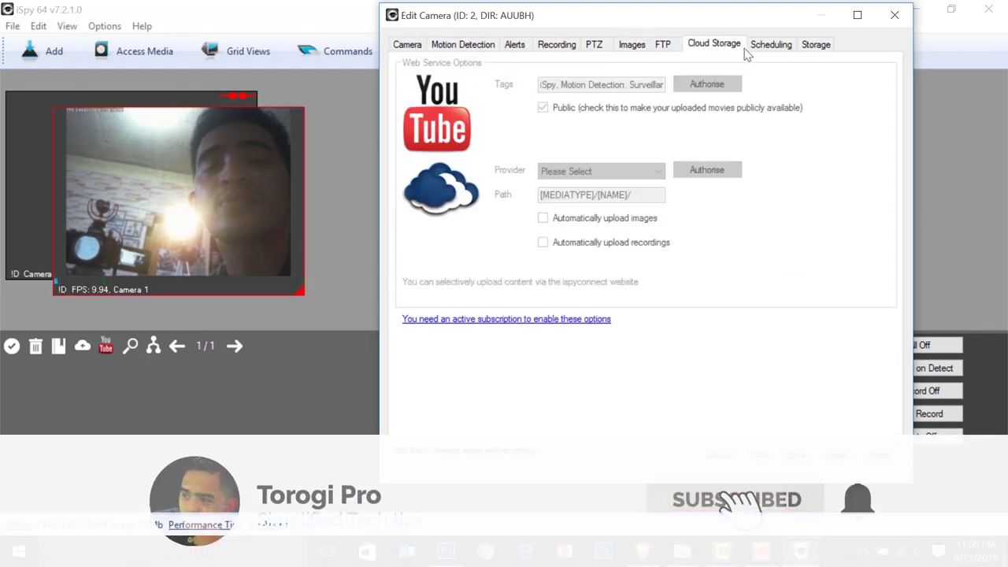
{"action": "left_click", "coordinate": [768, 47]}
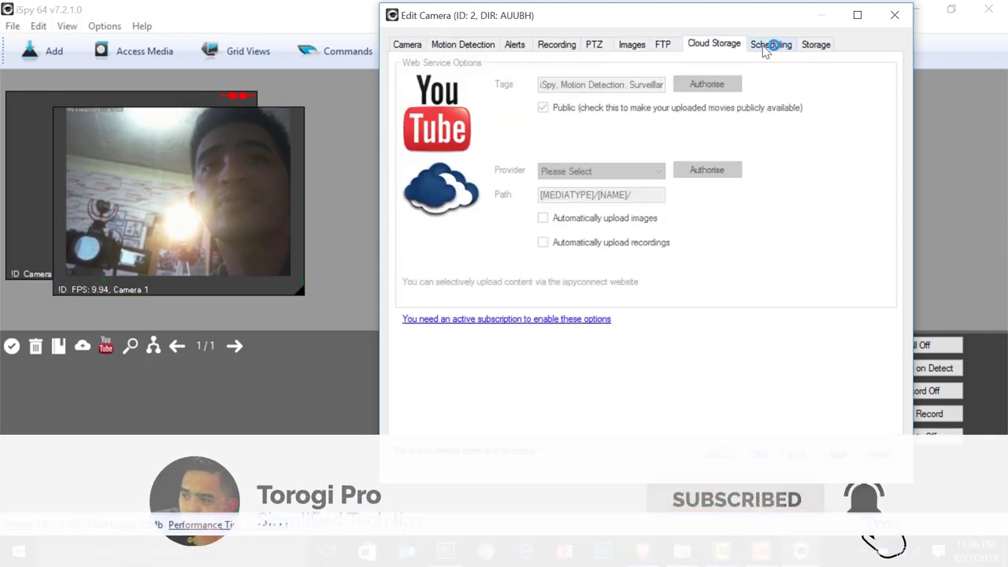
{"action": "left_click", "coordinate": [811, 47]}
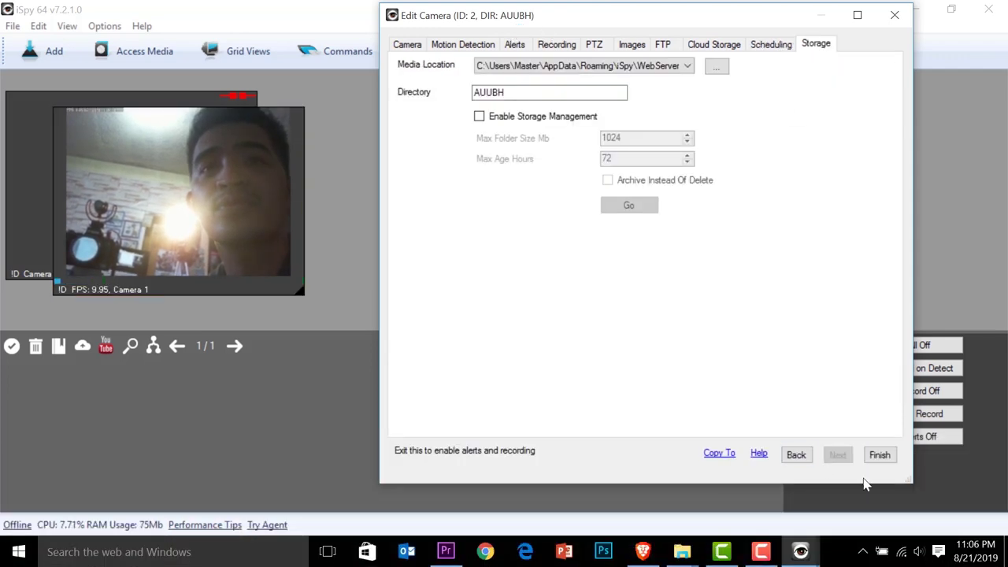
- Finish the camera setup, deleting the existing directory contents, and place the Camera 1 view beside Camera 0
{"action": "left_click", "coordinate": [888, 461]}
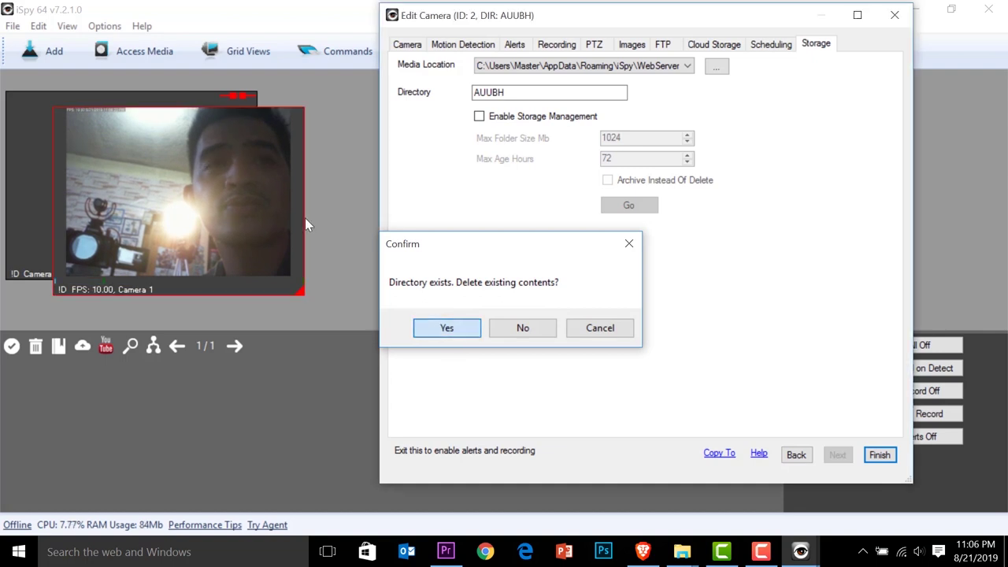
{"action": "key", "text": "Return"}
{"action": "mouse_move", "coordinate": [244, 184]}
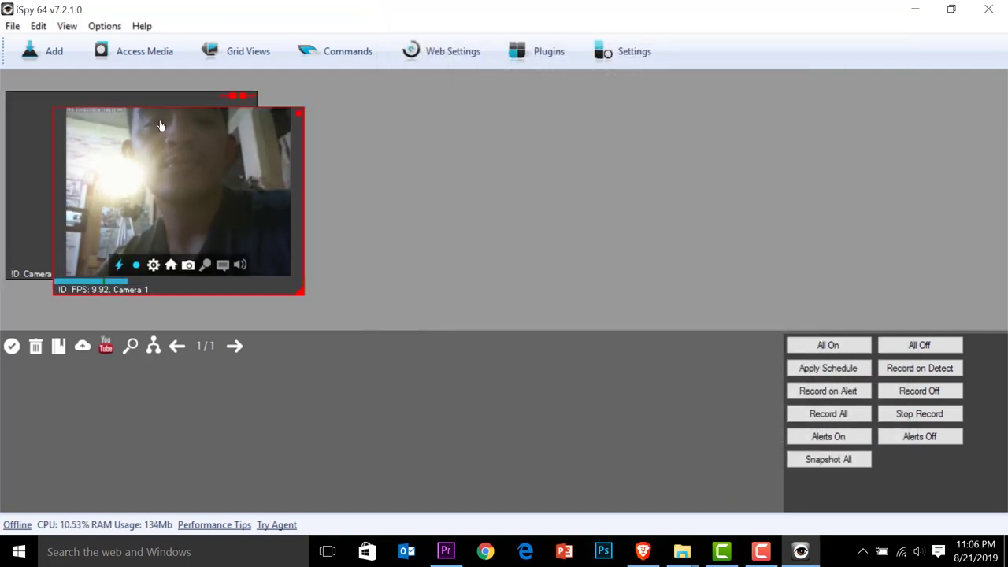
{"action": "left_click_drag", "start_coordinate": [160, 126], "coordinate": [450, 173]}
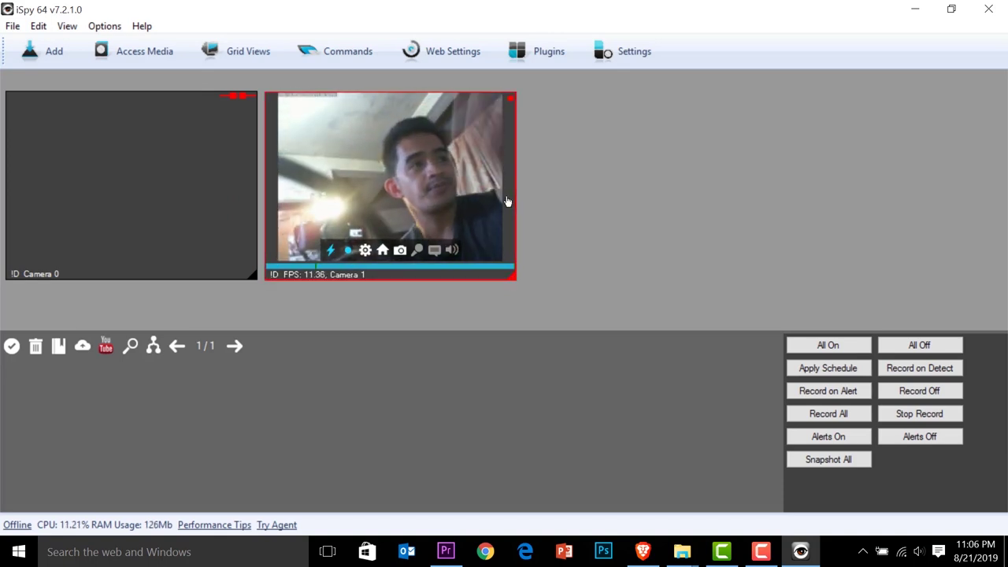
- Add another local camera that uses the Microsoft LifeCam Studio video device
{"action": "left_click", "coordinate": [53, 57]}
{"action": "left_click", "coordinate": [44, 67]}
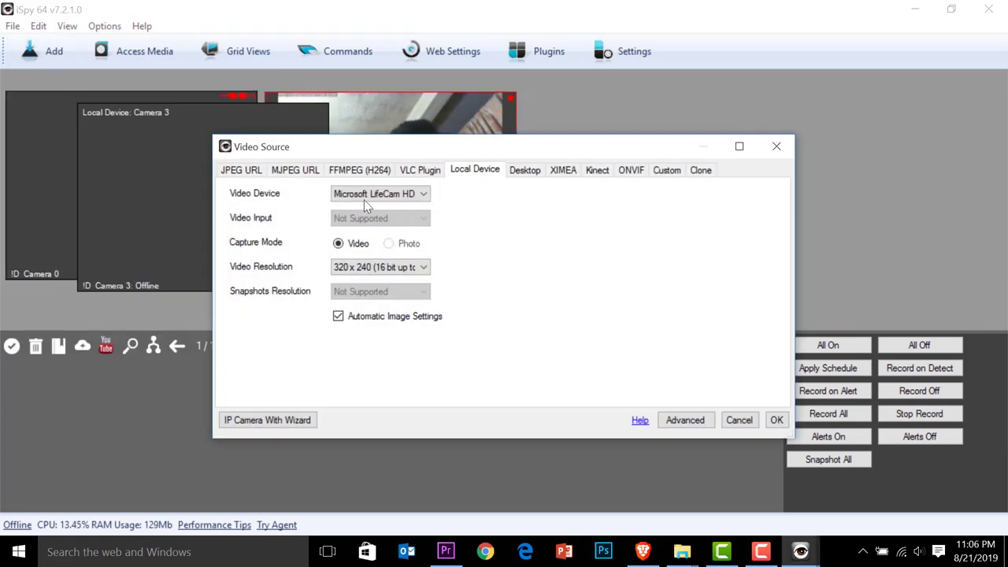
{"action": "left_click", "coordinate": [382, 199]}
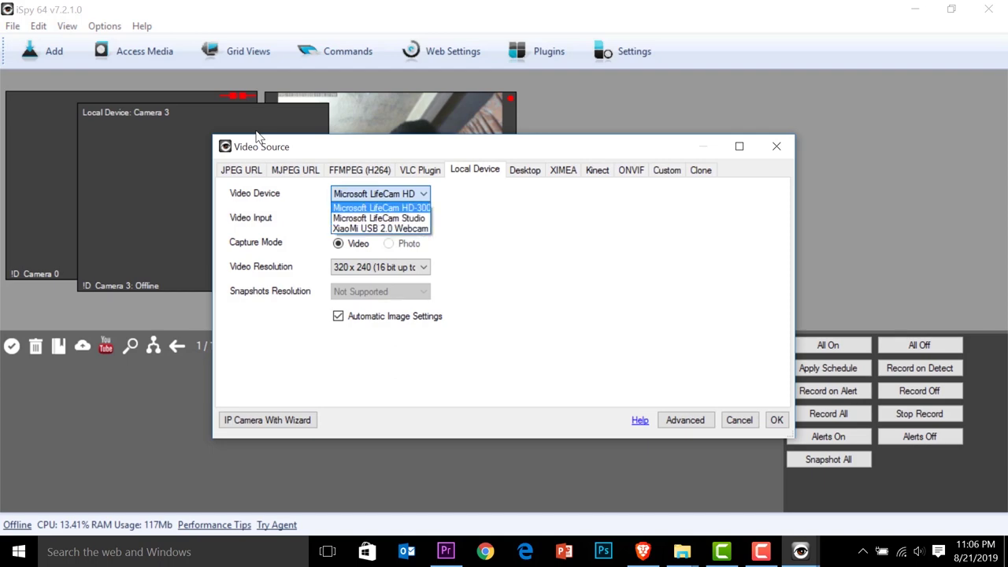
{"action": "left_click", "coordinate": [394, 219]}
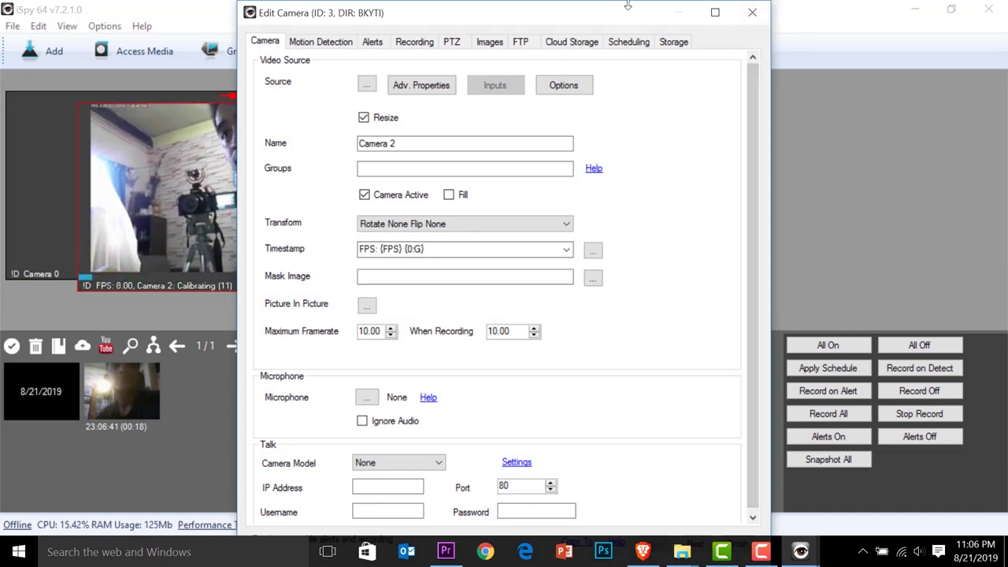
- Shrink and move the Edit Camera dialog clear of the preview, finish the setup, and place the Camera 2 view beside Camera 1
{"action": "left_click_drag", "start_coordinate": [631, 5], "coordinate": [632, 140]}
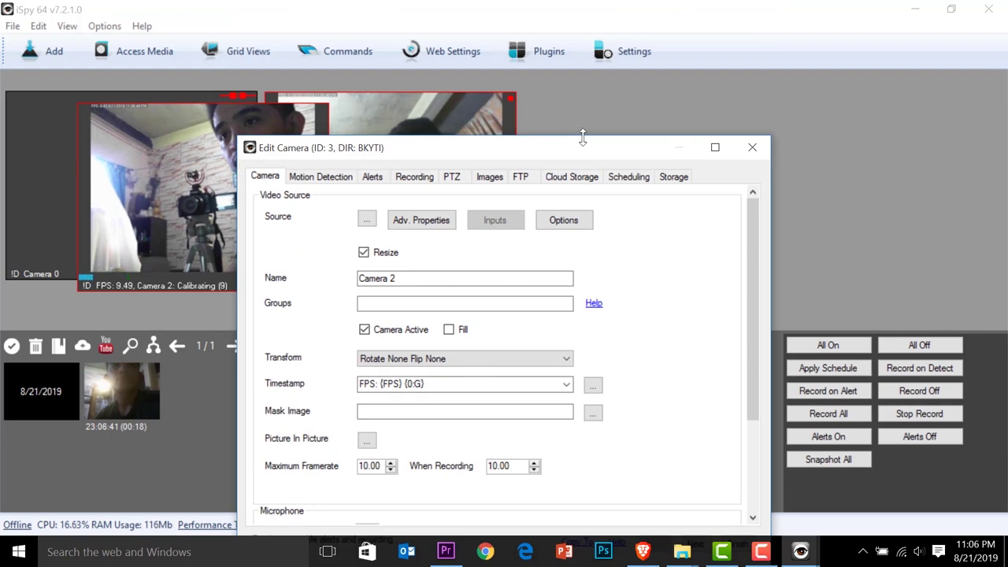
{"action": "left_click_drag", "start_coordinate": [302, 139], "coordinate": [446, 44]}
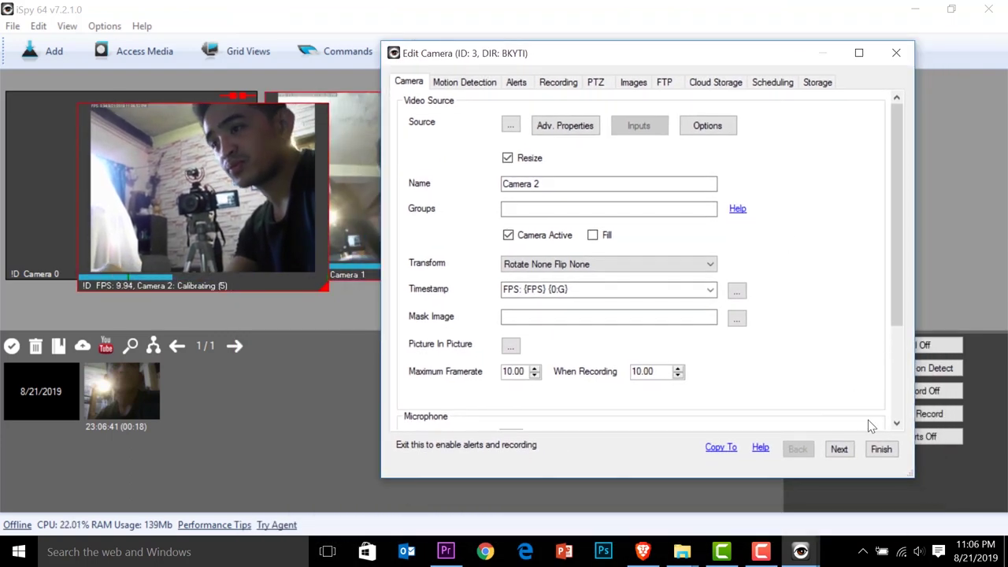
{"action": "left_click", "coordinate": [882, 449]}
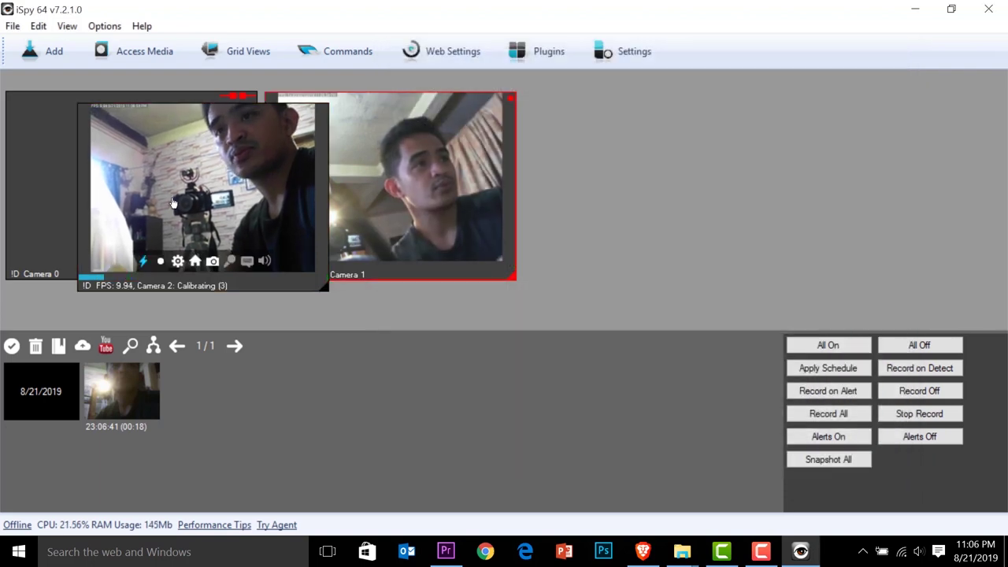
{"action": "left_click_drag", "start_coordinate": [152, 225], "coordinate": [628, 197]}
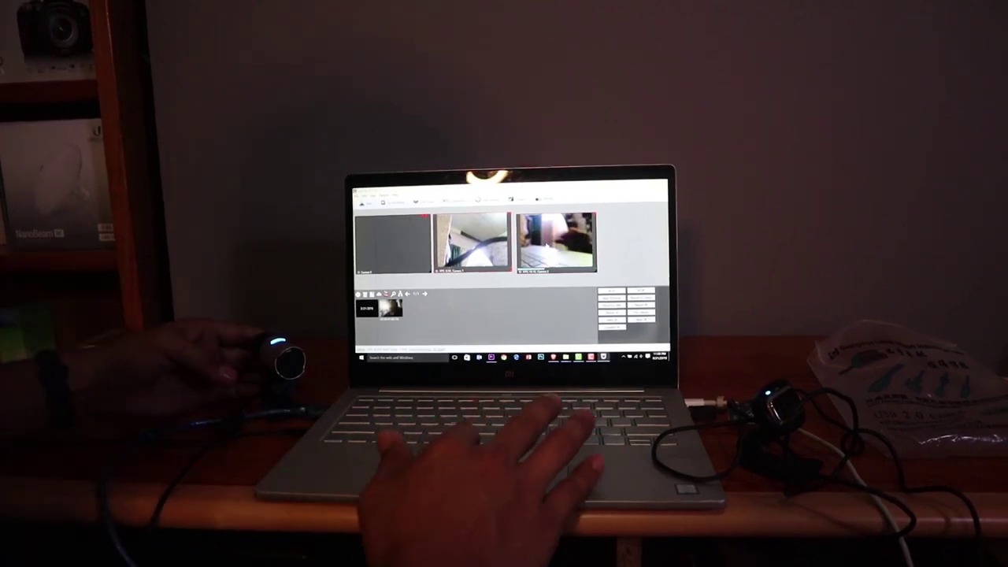
{"action": "mouse_move", "coordinate": [556, 250]}
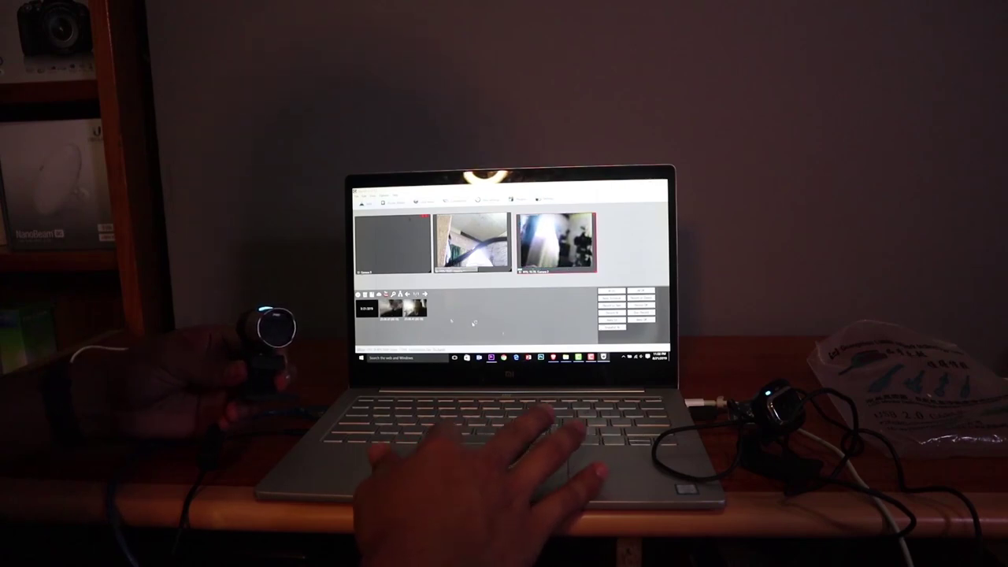
{"action": "mouse_move", "coordinate": [578, 356]}
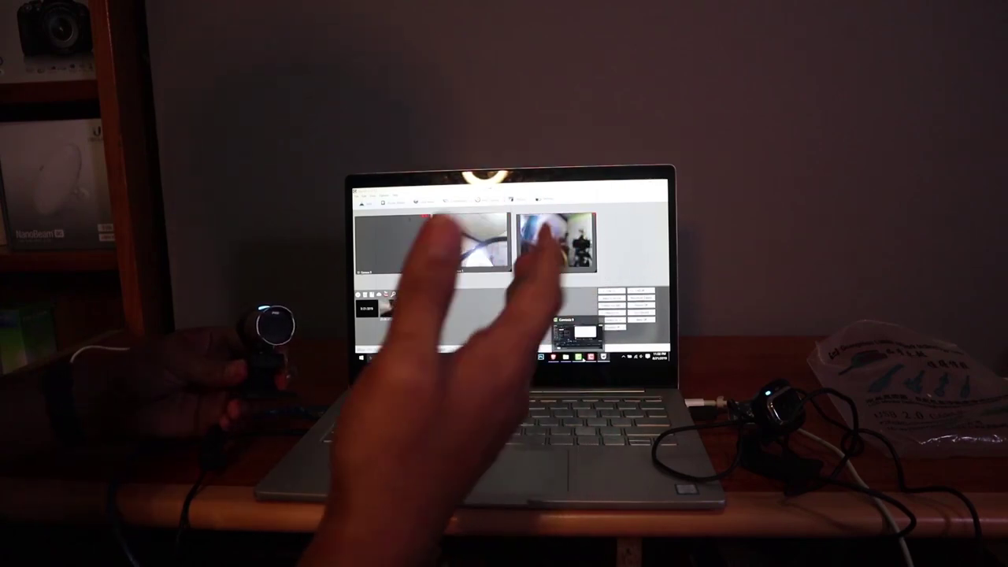